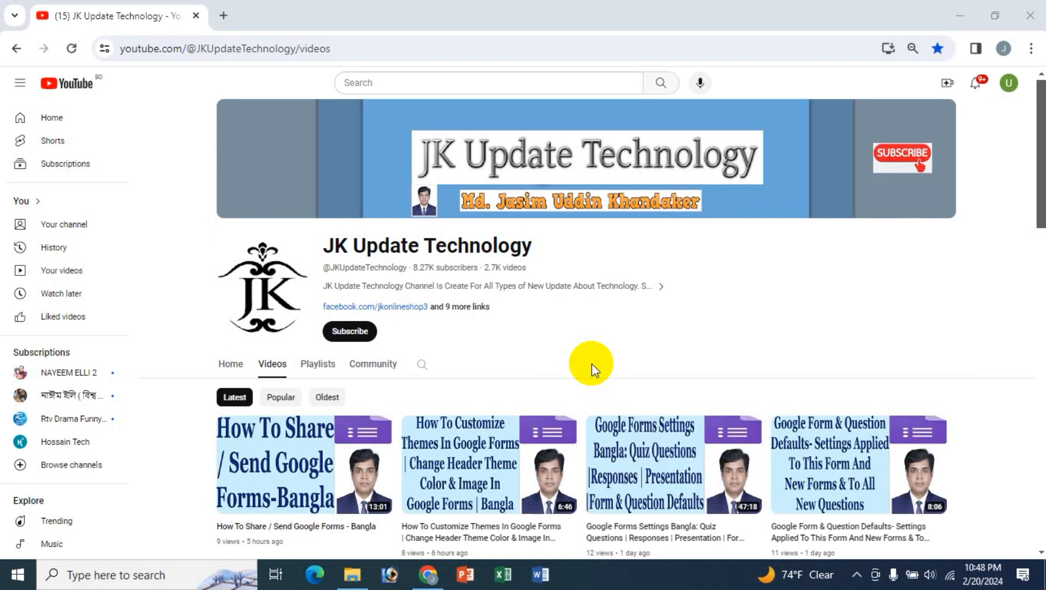
# Open a new blank tab beside the JK Update Technology YouTube videos tab
pyautogui.click(224, 17)
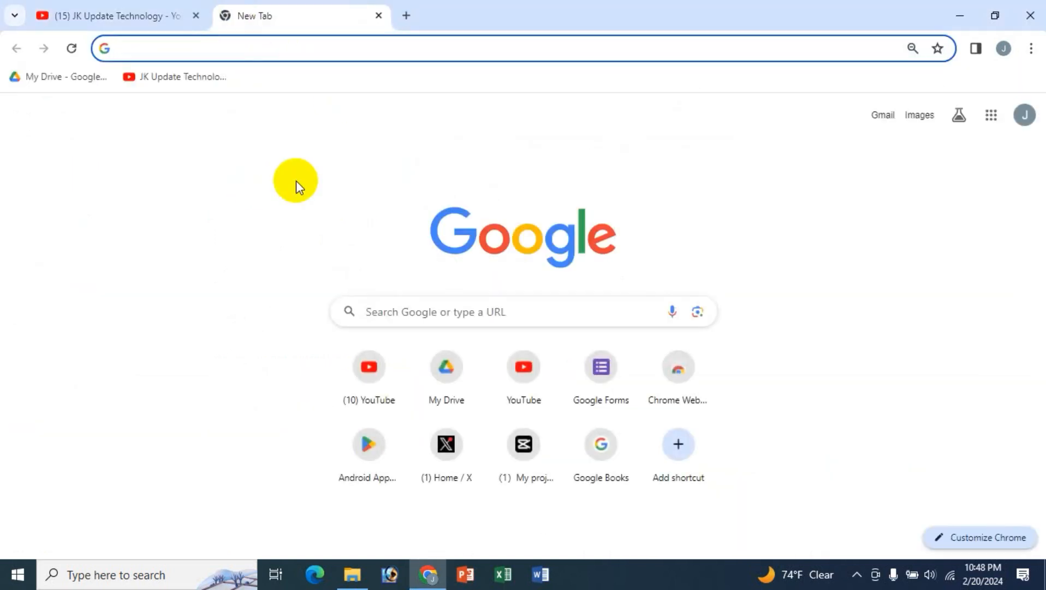
# Search for Google Forms from a past search, then close that results tab for a fresh one
pyautogui.write('f')
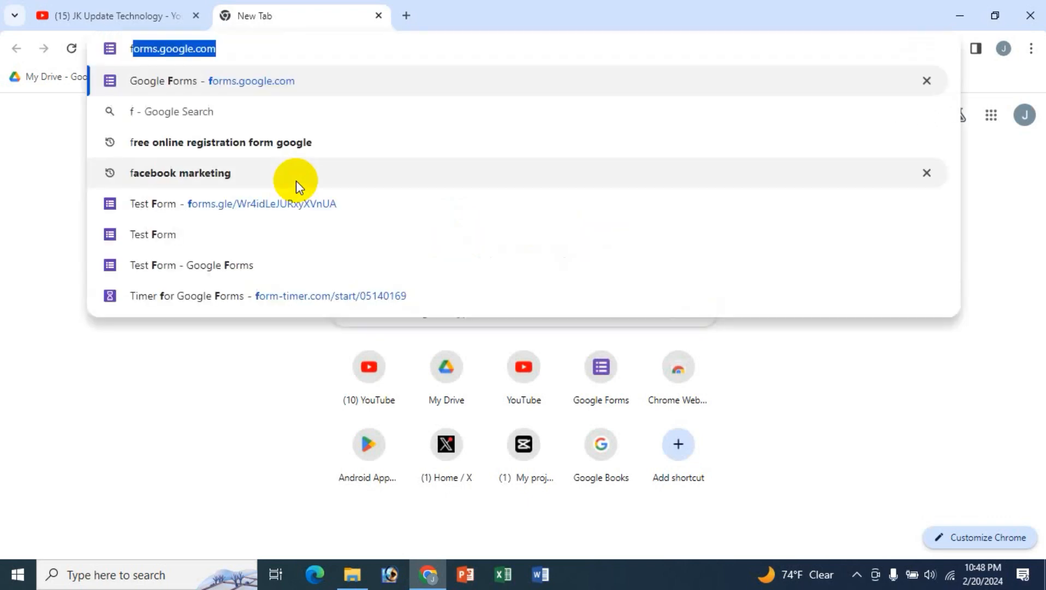
pyautogui.press('BackSpace')
pyautogui.press('BackSpace')
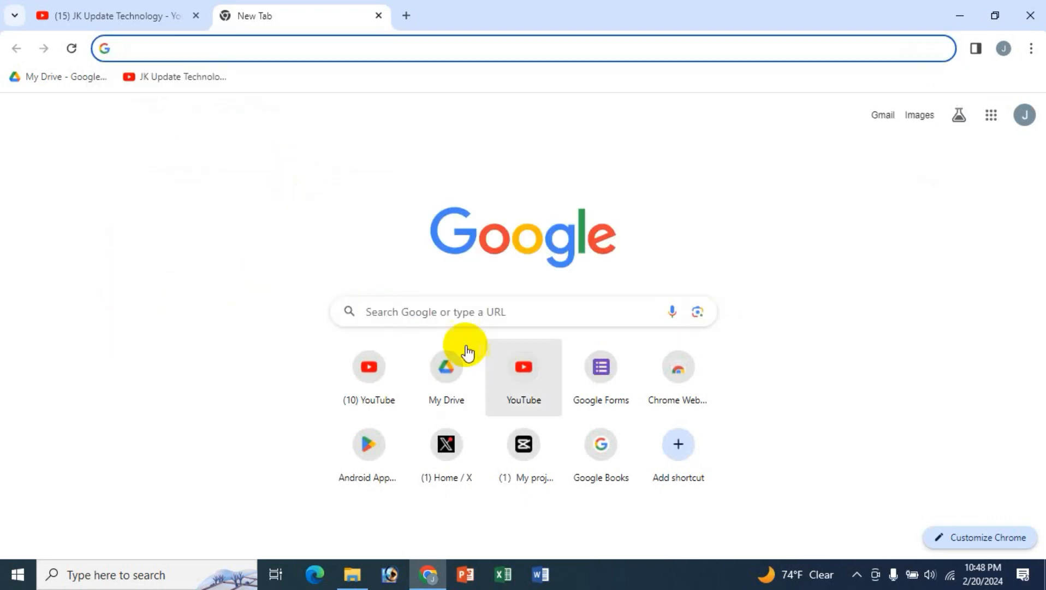
pyautogui.click(436, 313)
pyautogui.click(400, 344)
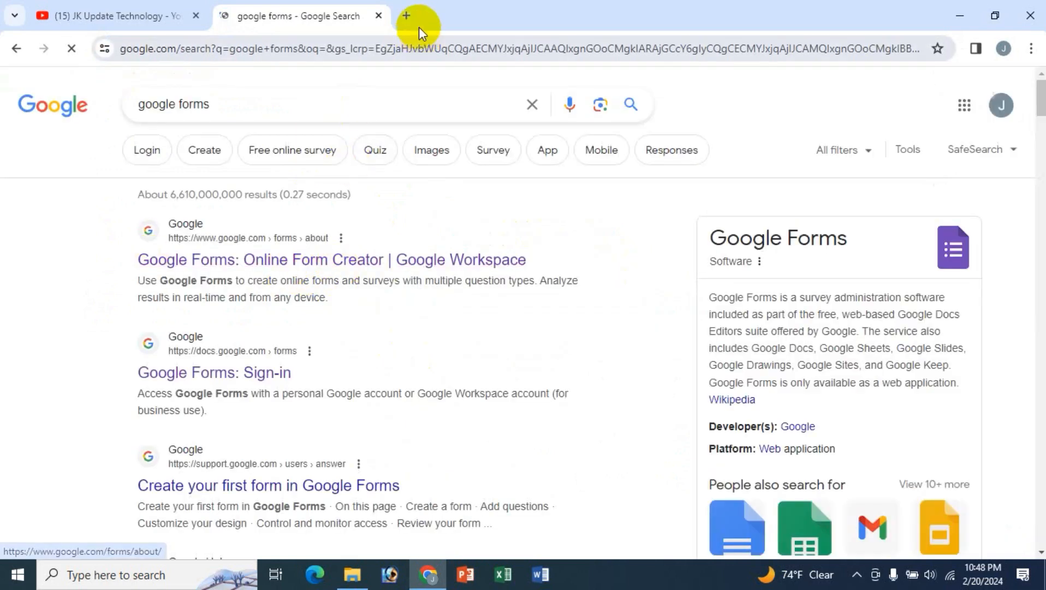
pyautogui.click(404, 16)
pyautogui.click(379, 17)
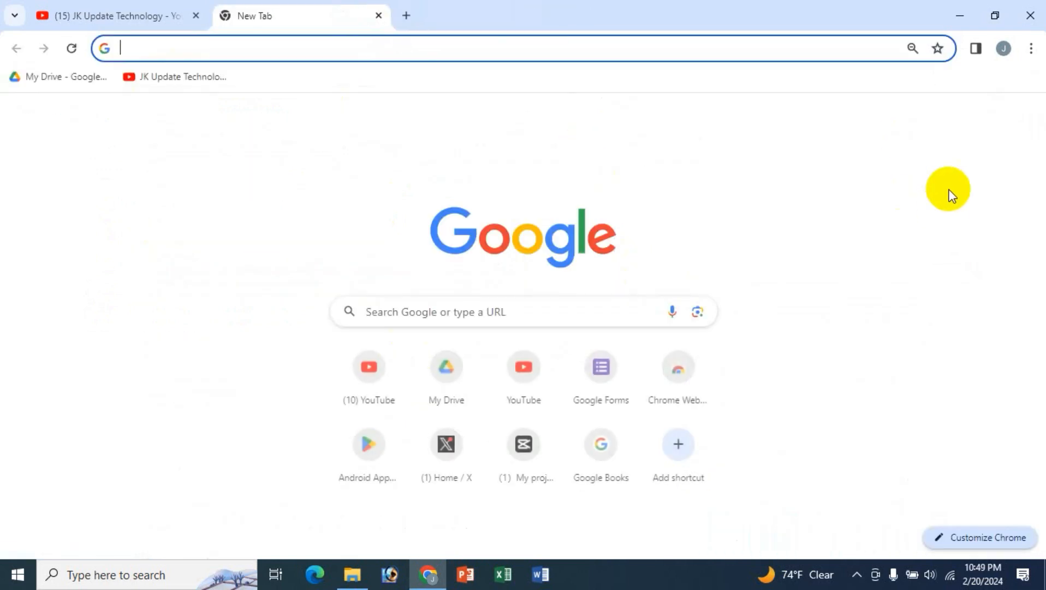
# Launch Google Forms from the Google apps grid
pyautogui.click(990, 114)
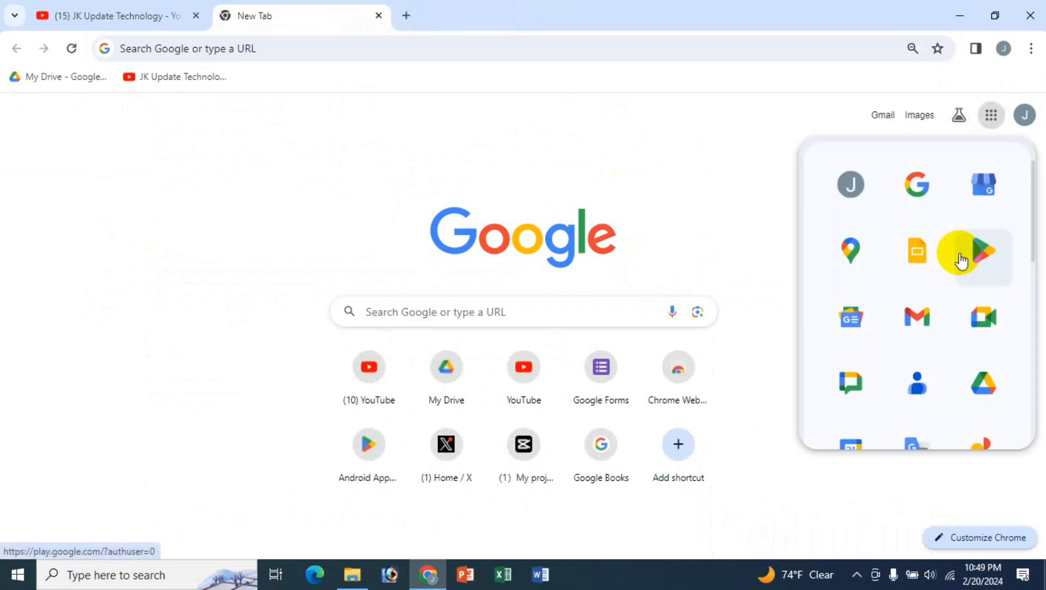
pyautogui.scroll(-5, 947, 265)
pyautogui.click(977, 354)
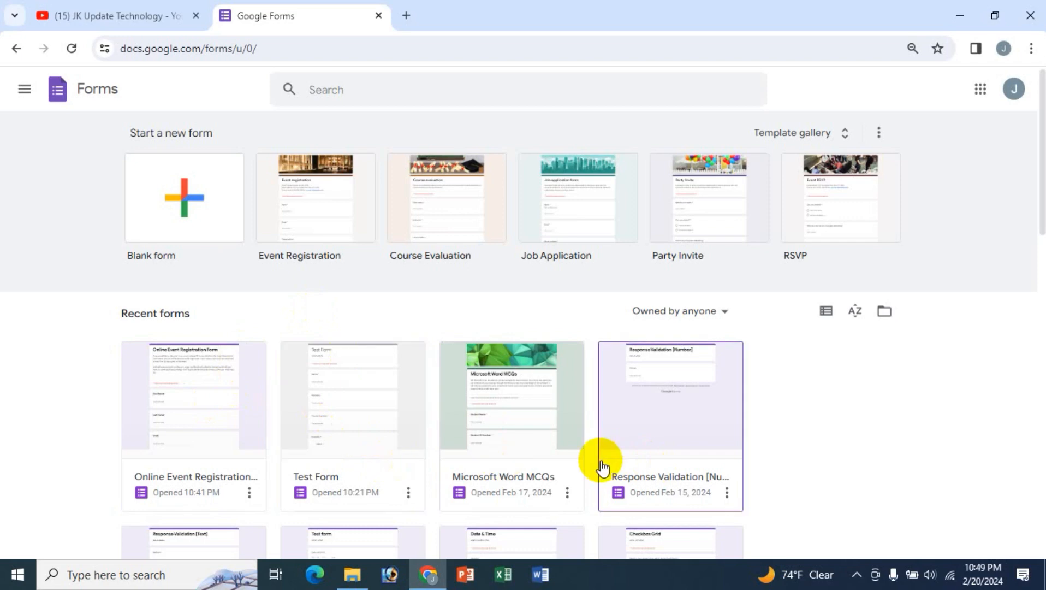
pyautogui.scroll(-1, 602, 466)
# Open Test Form from Recent forms and look over its Name, Address and Phone Number questions
pyautogui.click(372, 337)
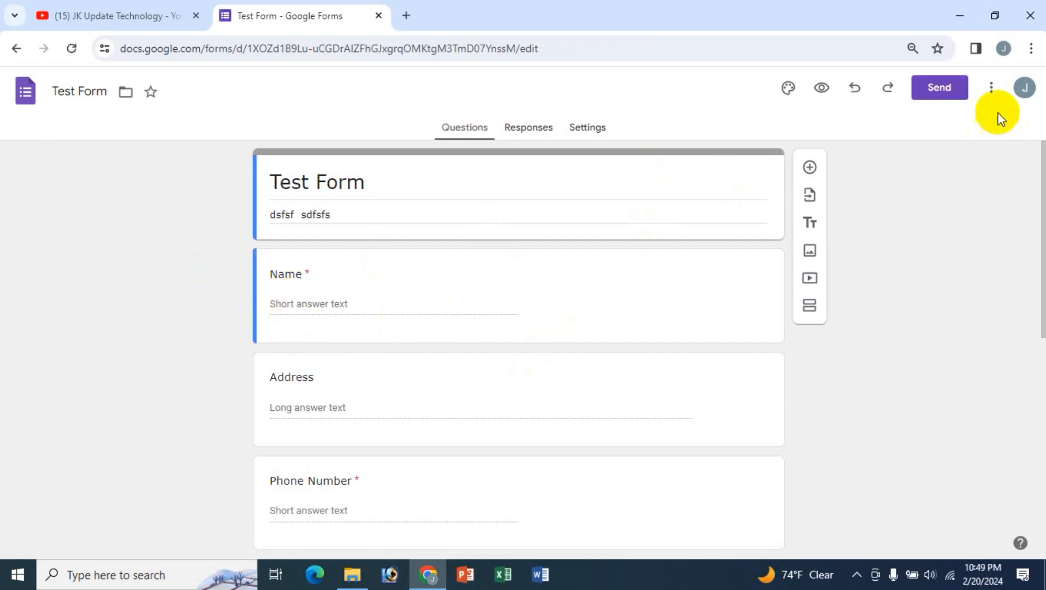
pyautogui.click(991, 88)
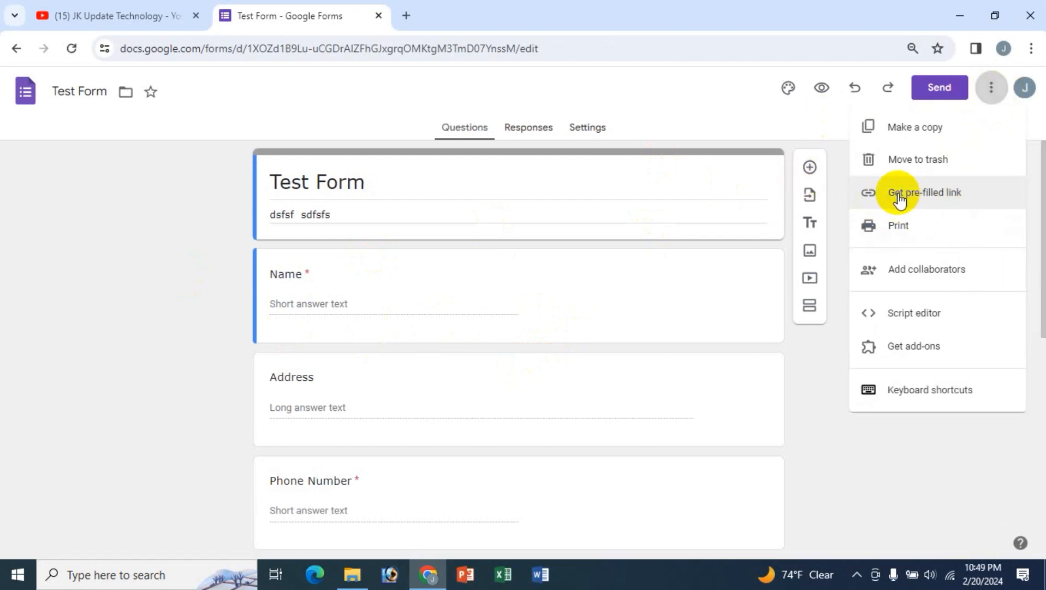
pyautogui.click(357, 100)
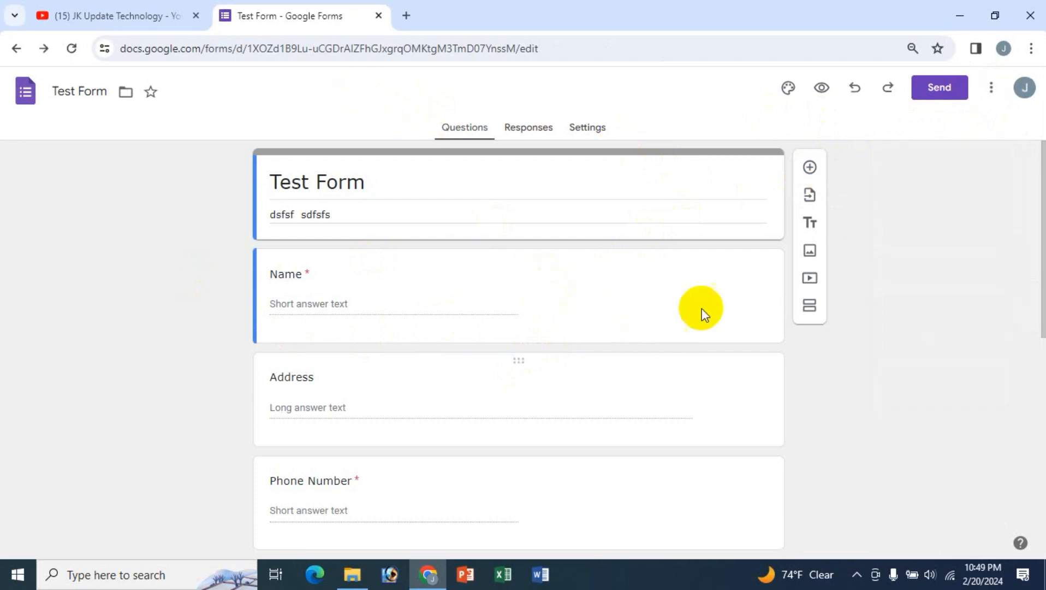
pyautogui.scroll(-3, 547, 311)
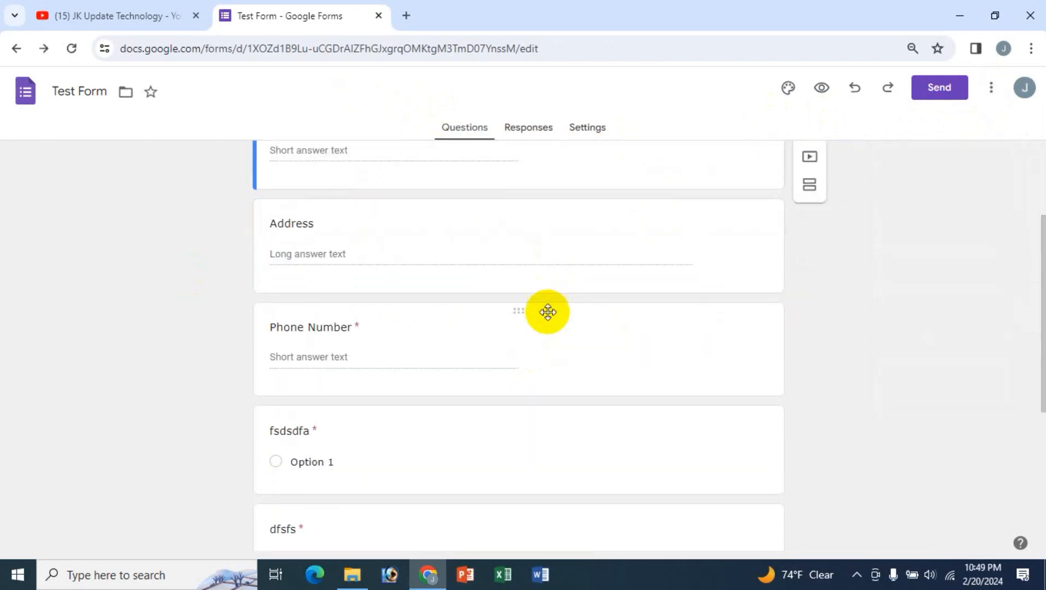
pyautogui.scroll(3, 546, 311)
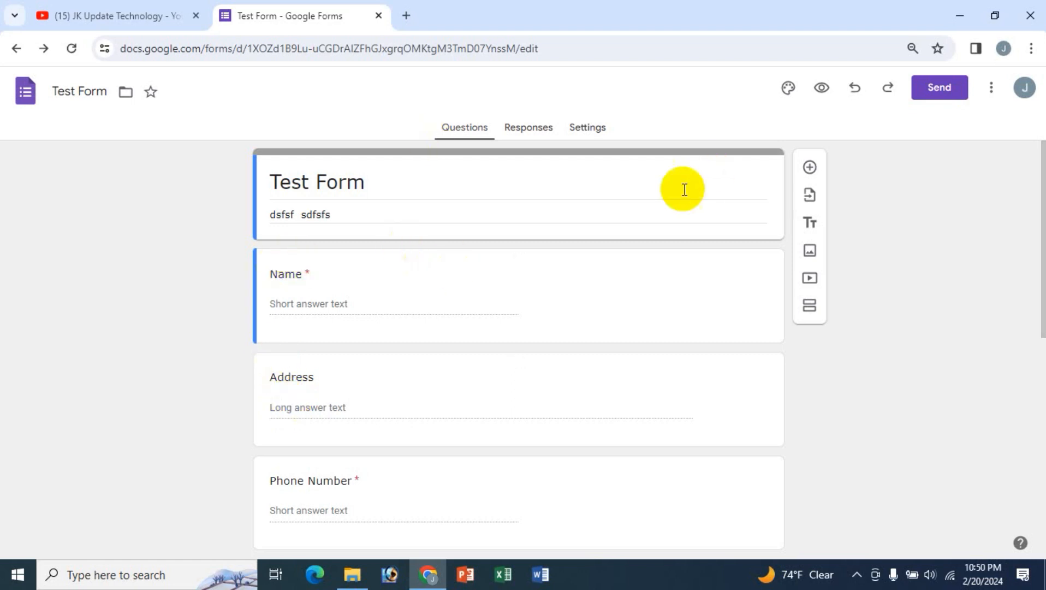
# Open the pre-filled link page from the form's More menu
pyautogui.click(991, 90)
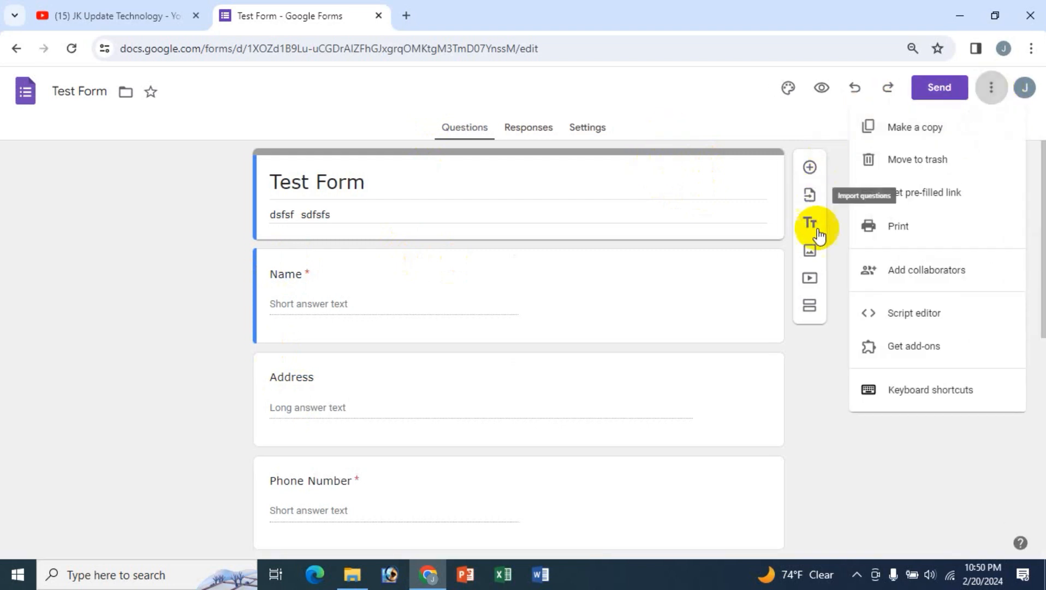
pyautogui.click(935, 200)
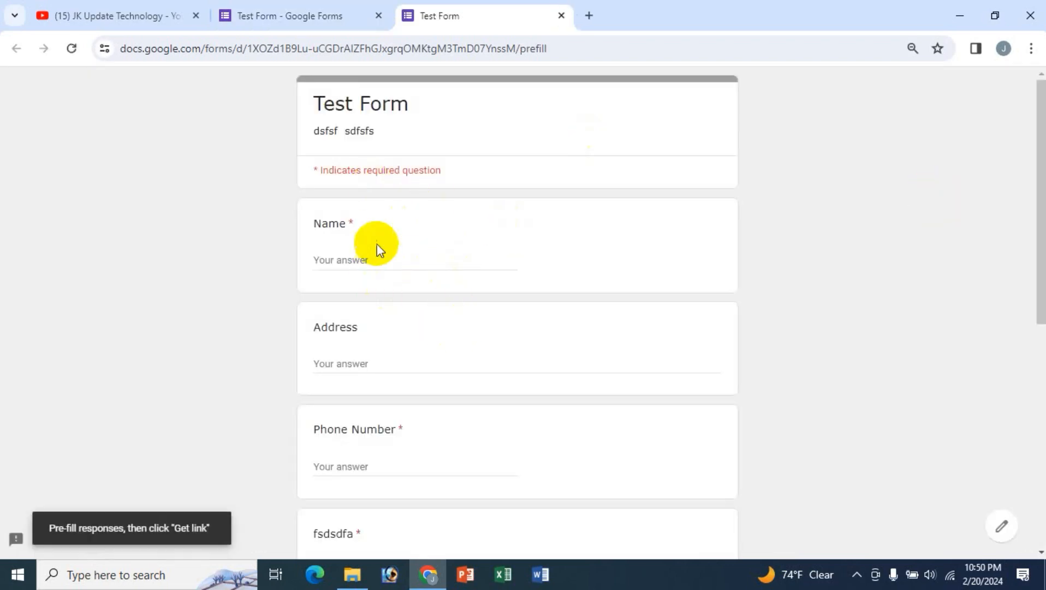
pyautogui.scroll(-8, 489, 281)
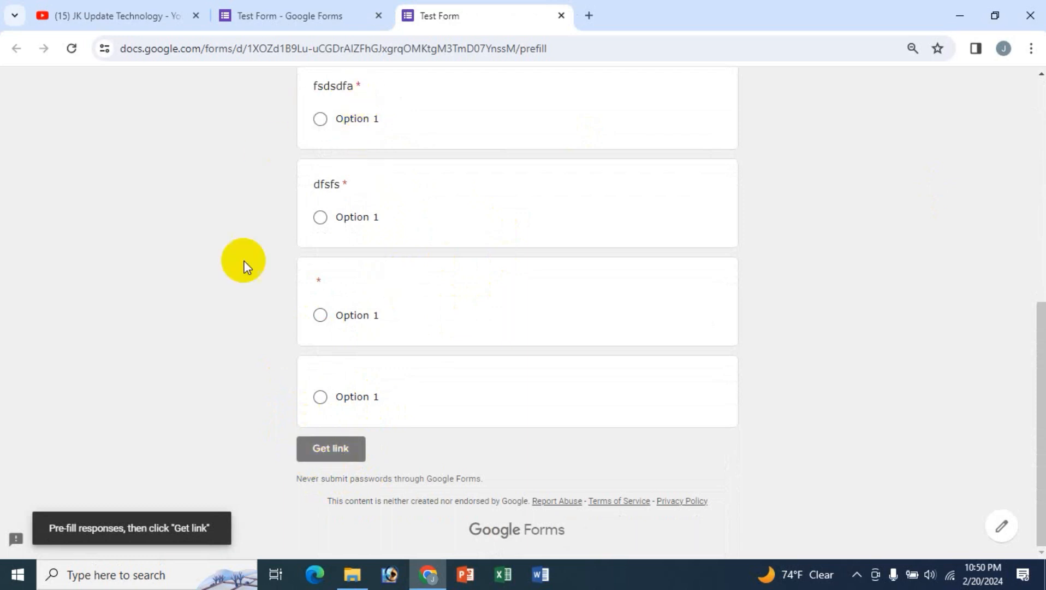
pyautogui.scroll(8, 490, 338)
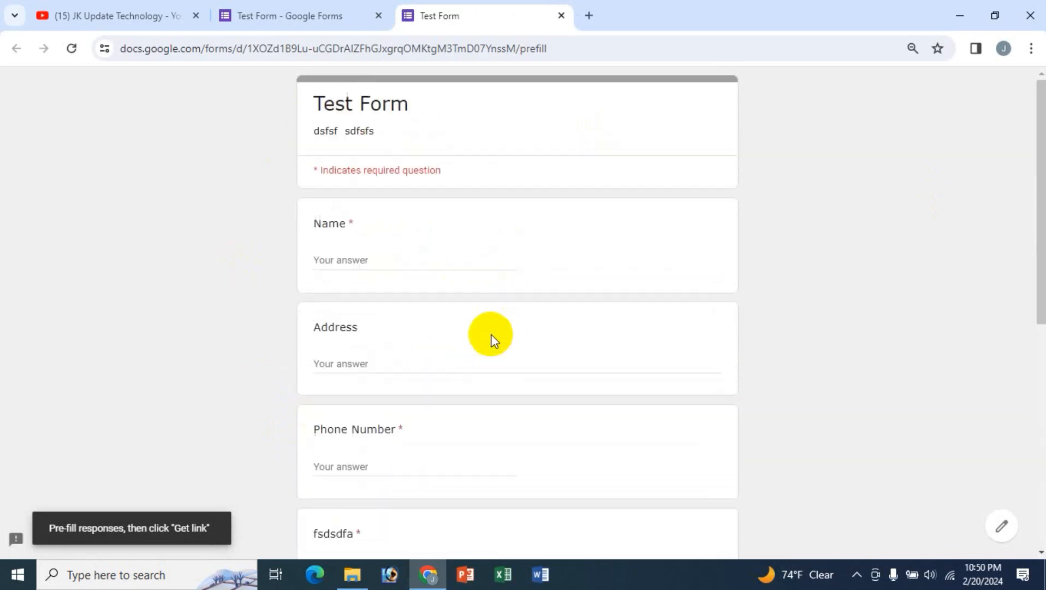
# Enter a sample name, address and phone number as the pre-filled answers
pyautogui.click(349, 261)
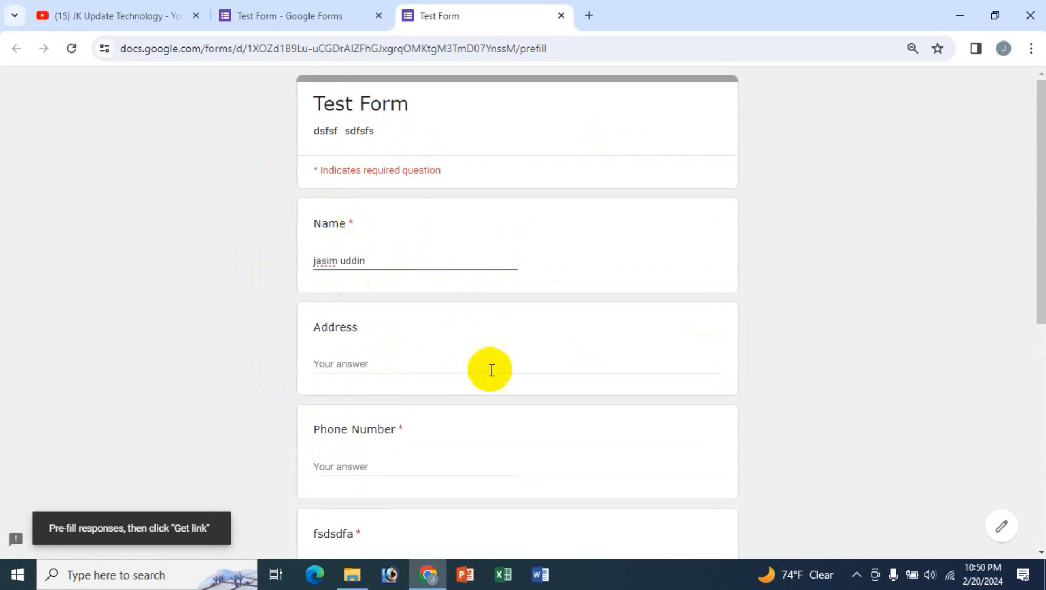
pyautogui.click(346, 364)
pyautogui.write('dhaka')
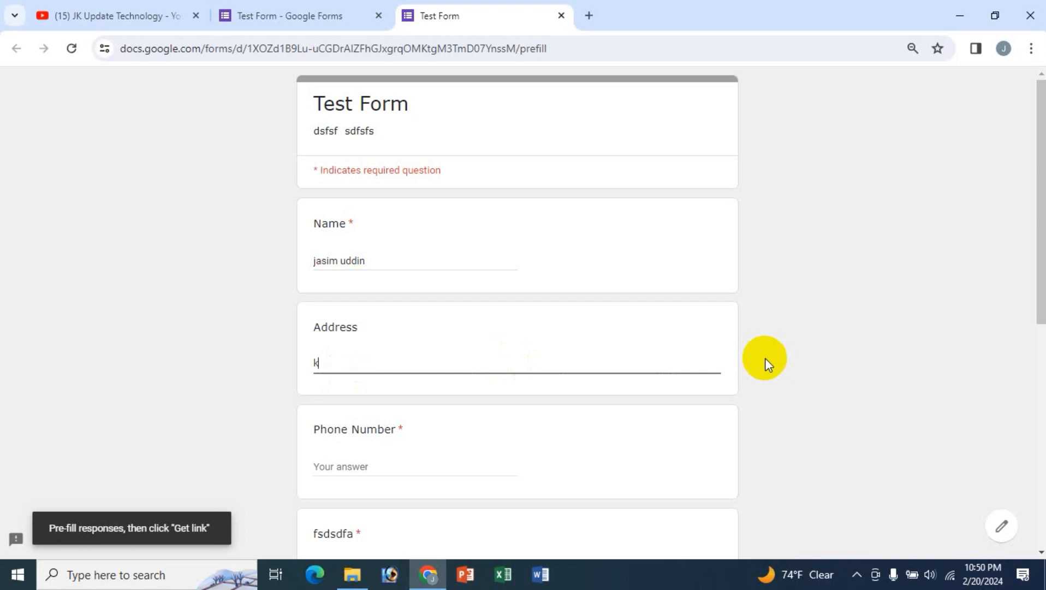
pyautogui.write(', bangldesh')
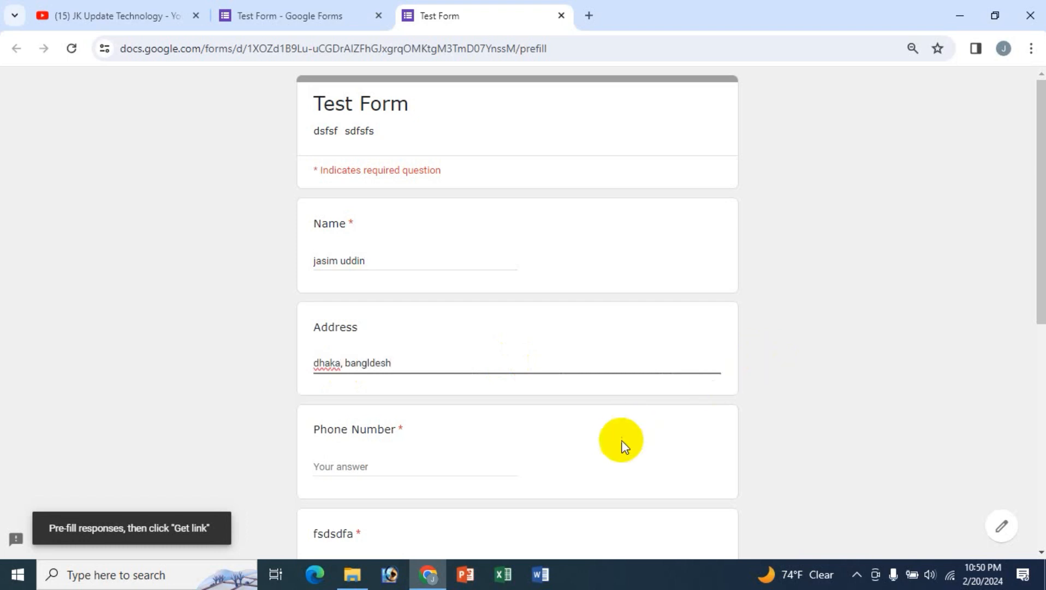
pyautogui.scroll(-3, 492, 393)
pyautogui.click(391, 314)
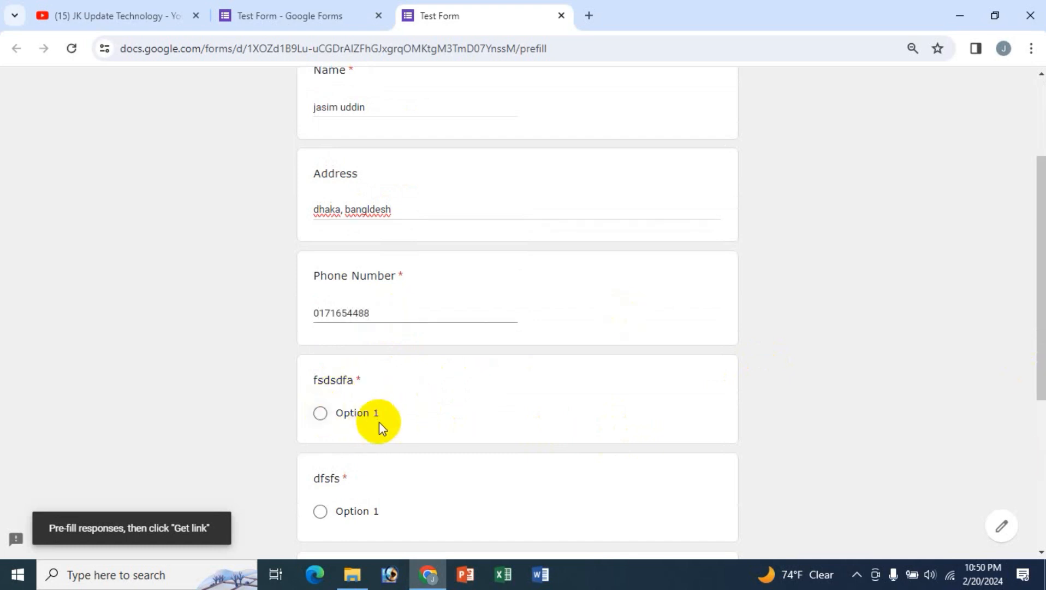
# Choose Option 1 for both the fsdsdfa and dfsfs questions
pyautogui.click(319, 415)
pyautogui.scroll(-3, 616, 410)
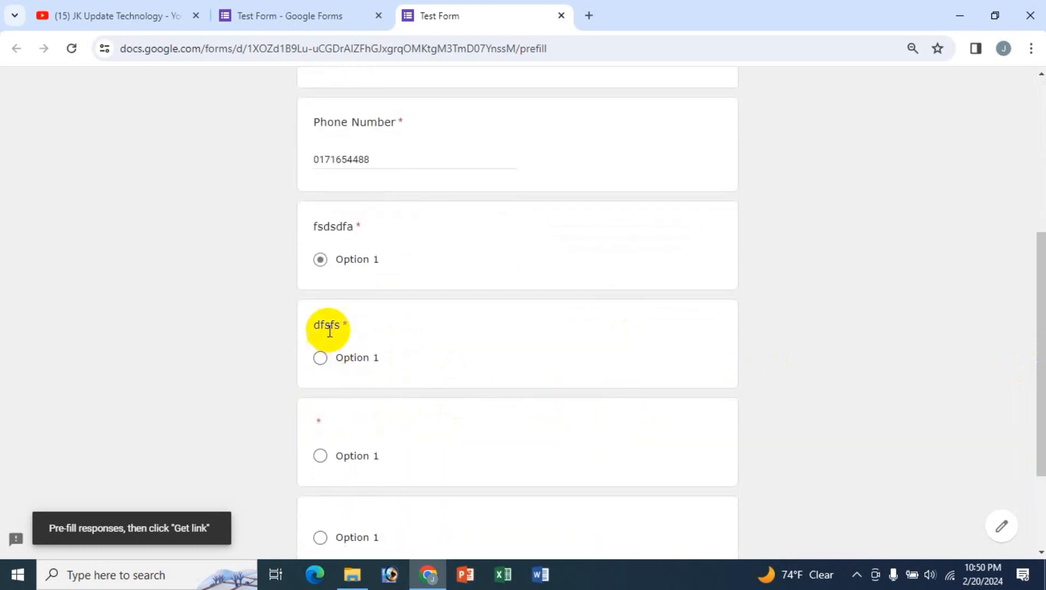
pyautogui.click(323, 359)
pyautogui.scroll(-3, 464, 385)
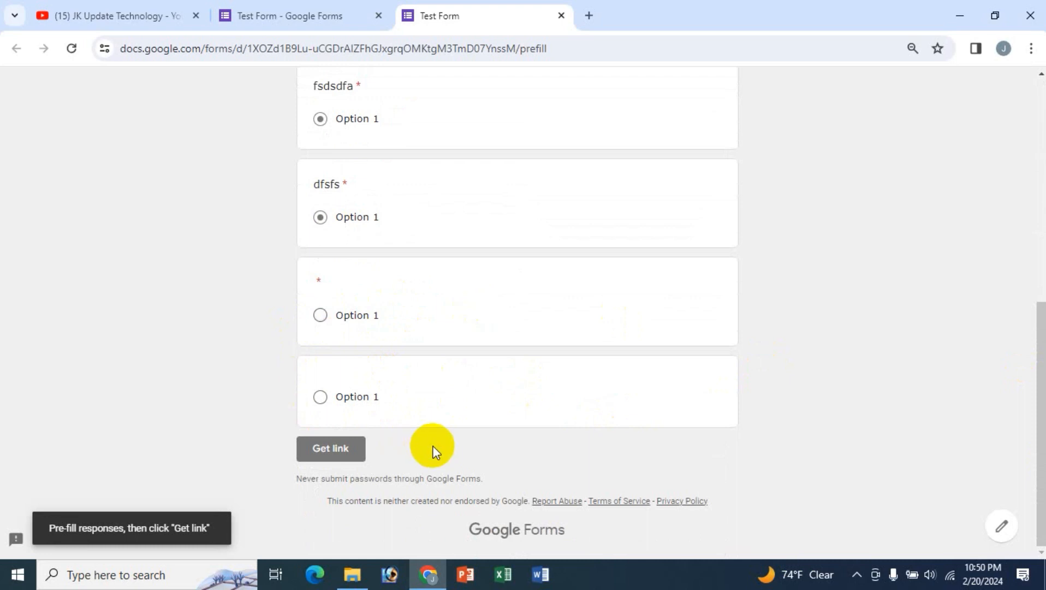
pyautogui.scroll(8, 432, 448)
pyautogui.scroll(-8, 529, 428)
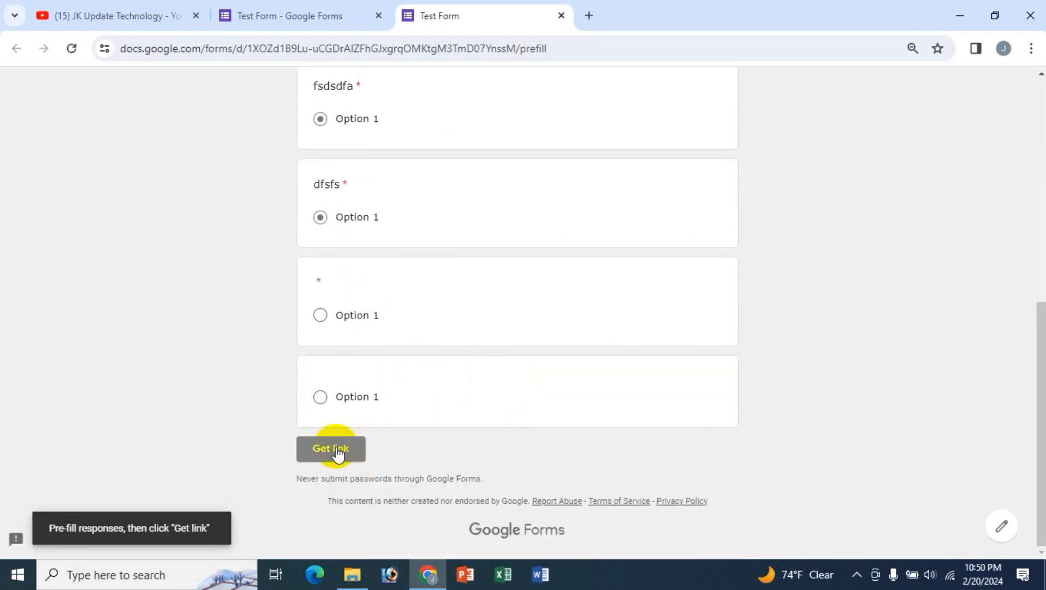
# Get the pre-filled link, copy it to the clipboard, and show the desktop
pyautogui.click(336, 448)
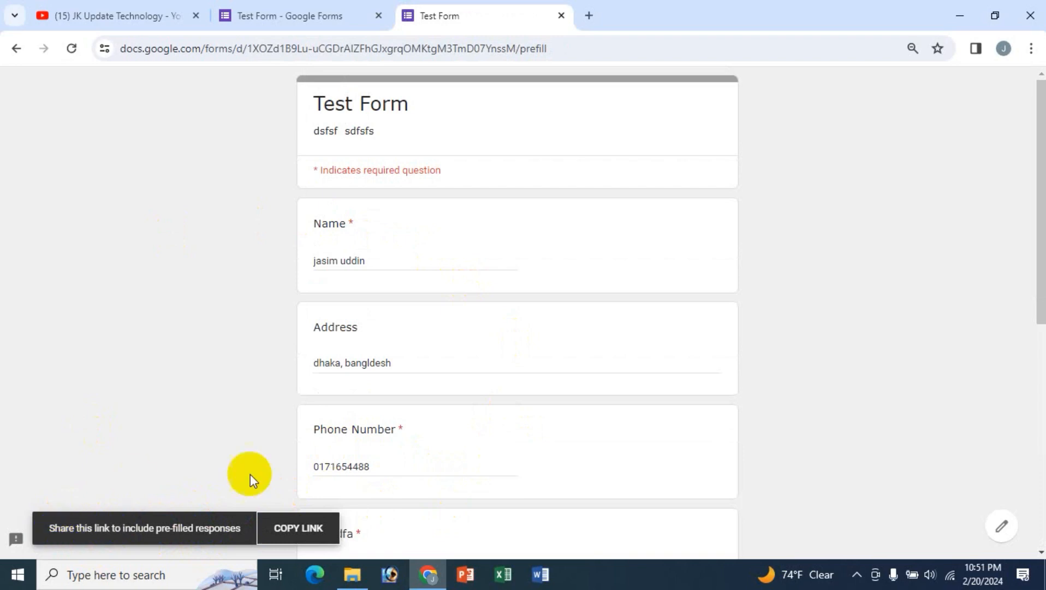
pyautogui.click(307, 532)
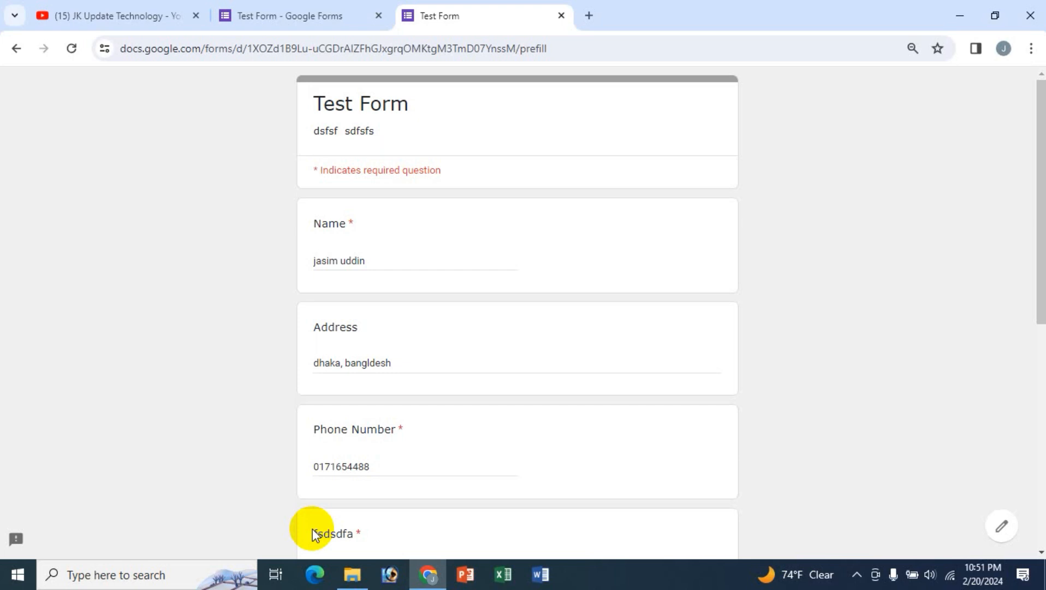
pyautogui.scroll(-6, 223, 432)
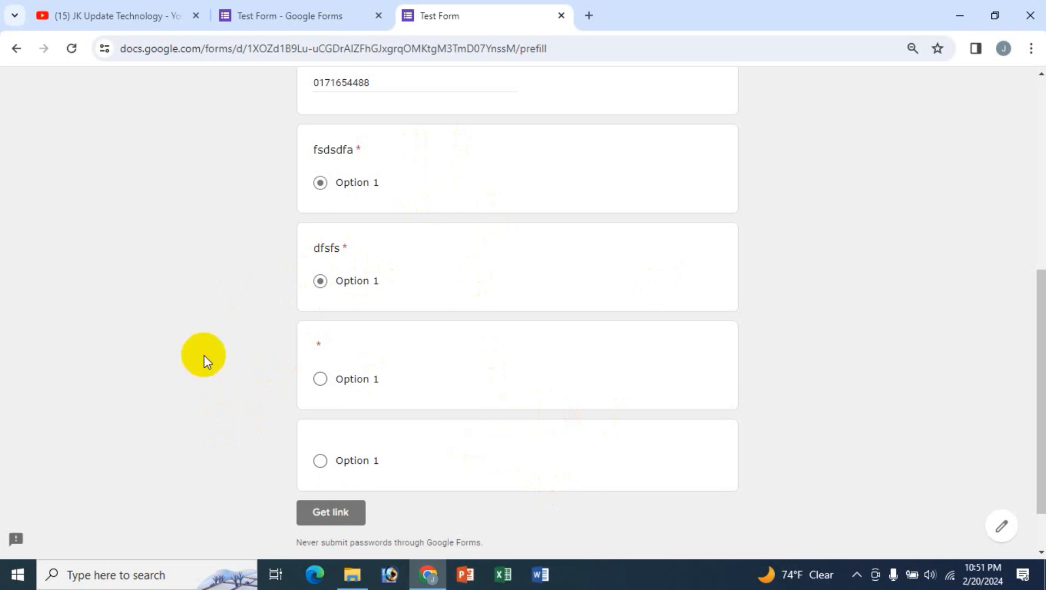
pyautogui.scroll(6, 204, 354)
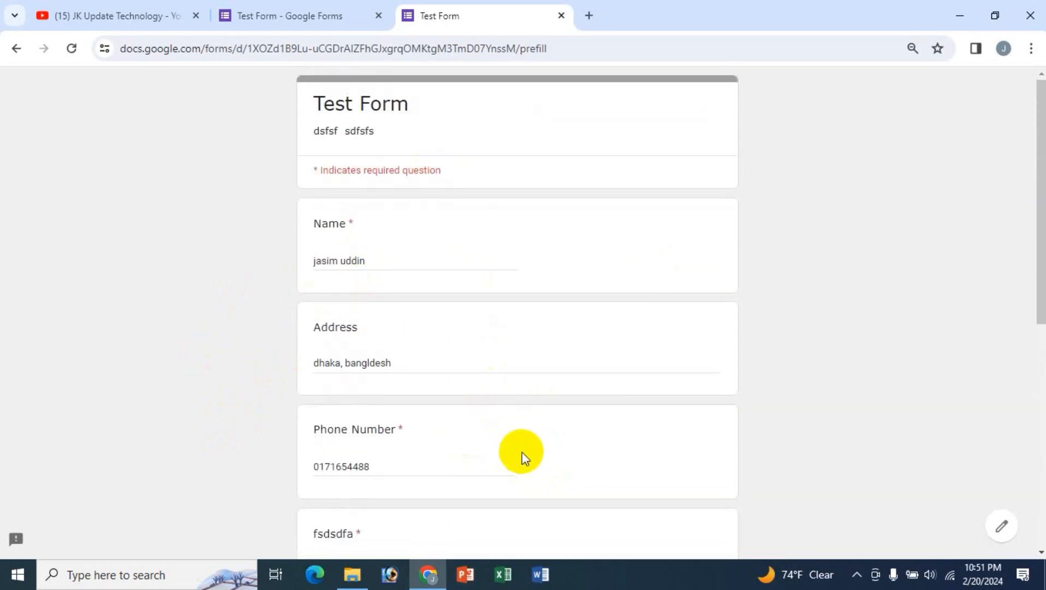
pyautogui.press('super+d')
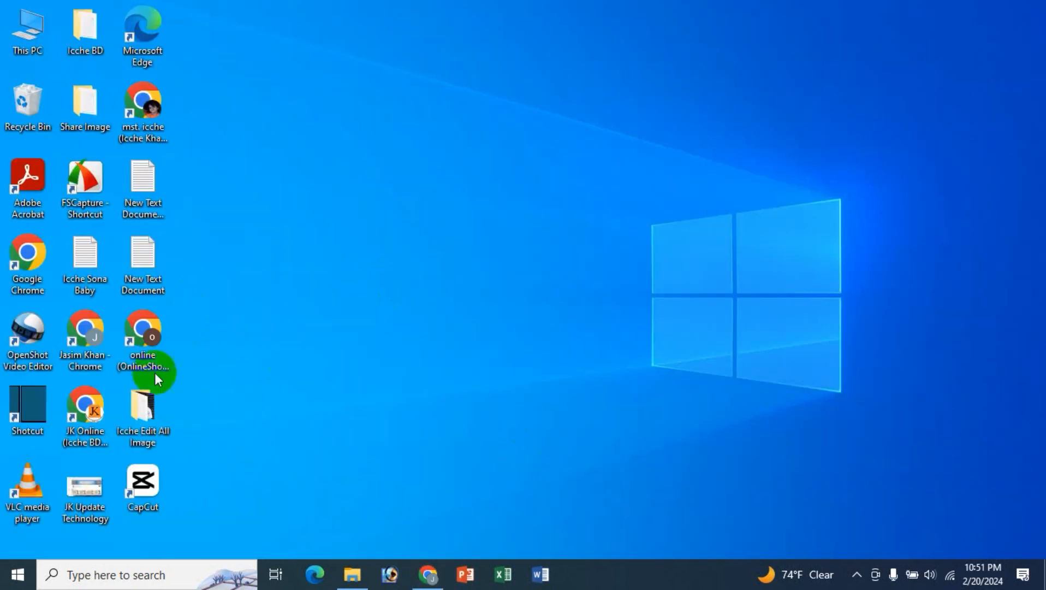
# Launch the other Chrome profile from its desktop shortcut and load the copied pre-filled link
pyautogui.click(156, 341)
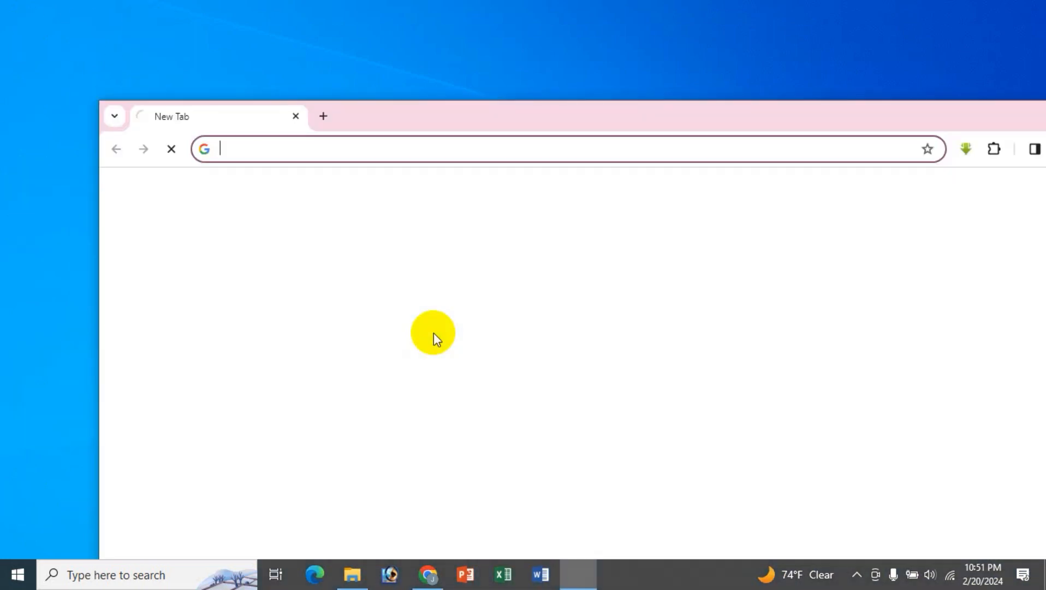
pyautogui.doubleClick(583, 111)
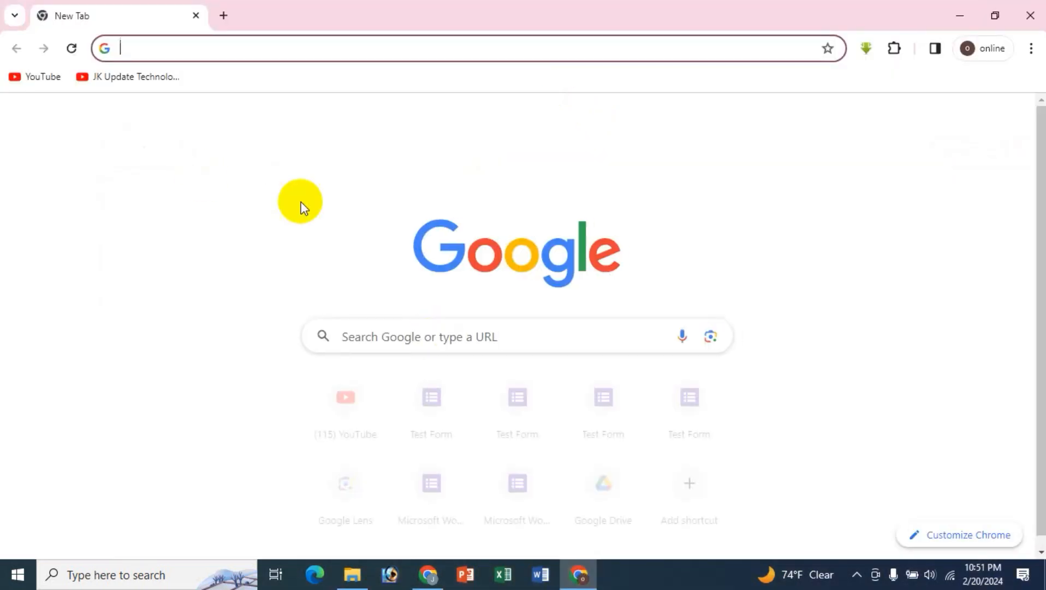
pyautogui.hotkey('ctrl', 'v')
pyautogui.press('Return')
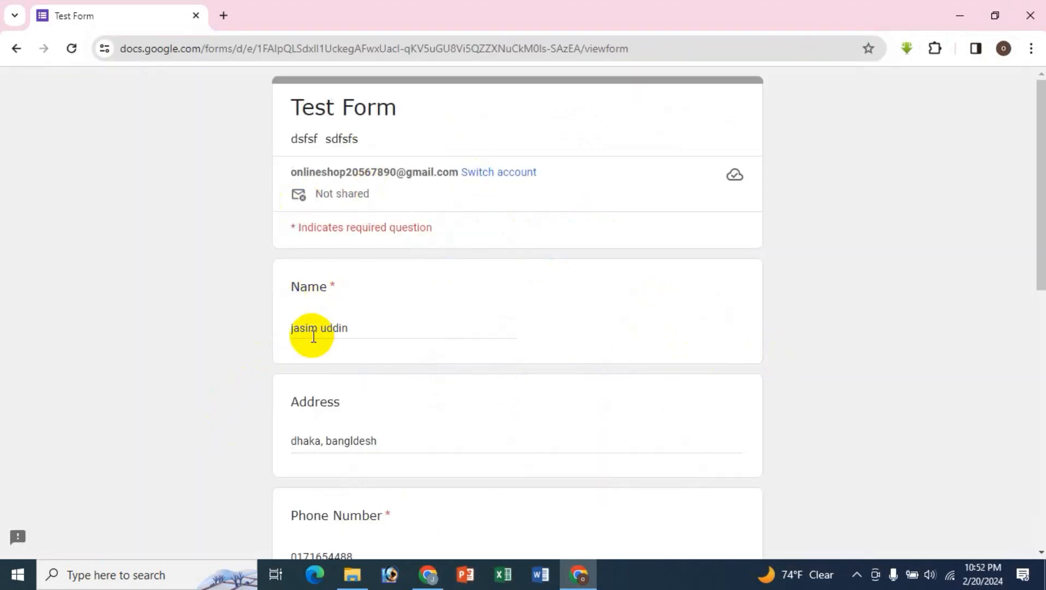
# Check the pre-filled answers throughout the form, then return to the original Chrome window
pyautogui.scroll(-1, 458, 377)
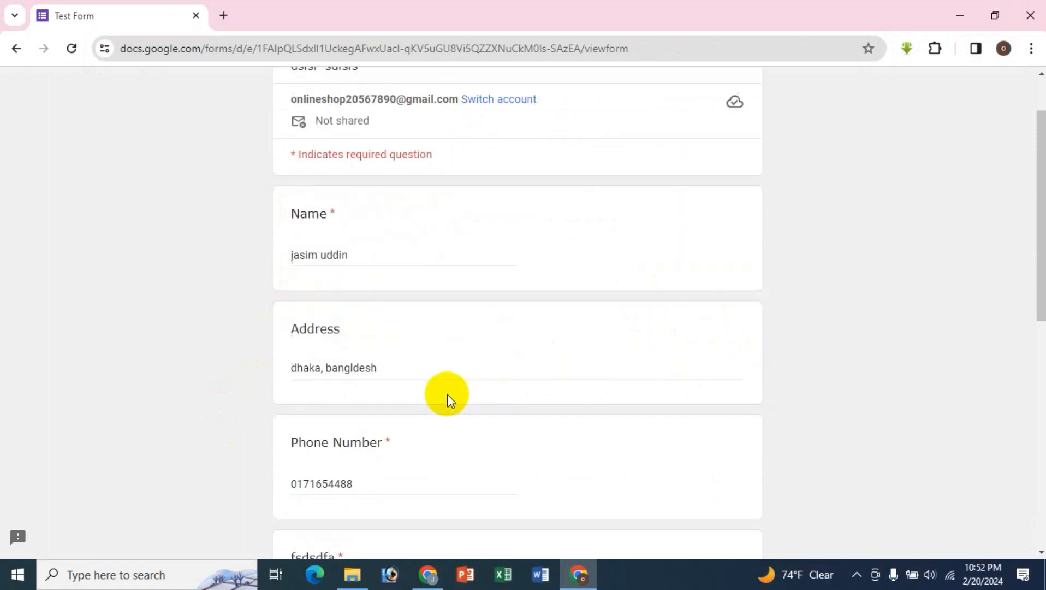
pyautogui.scroll(-8, 486, 423)
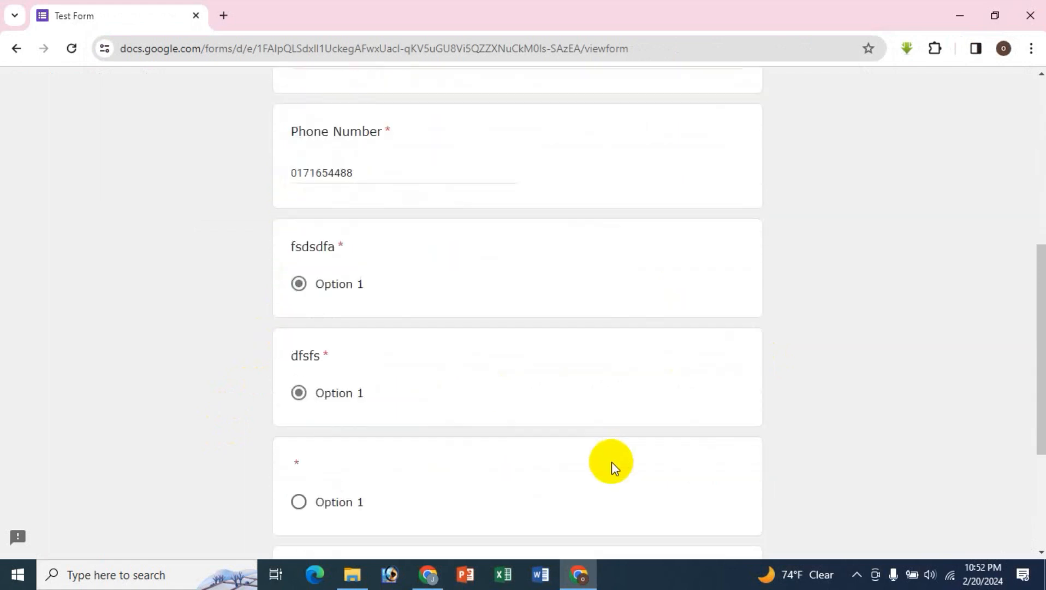
pyautogui.scroll(9, 499, 473)
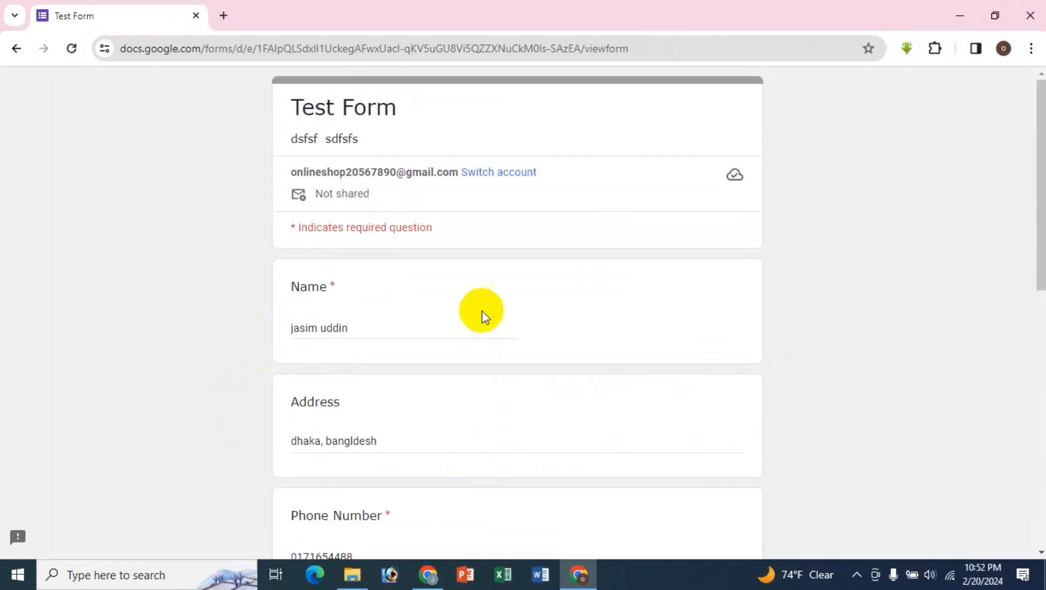
pyautogui.scroll(-8, 424, 413)
pyautogui.scroll(-3, 424, 413)
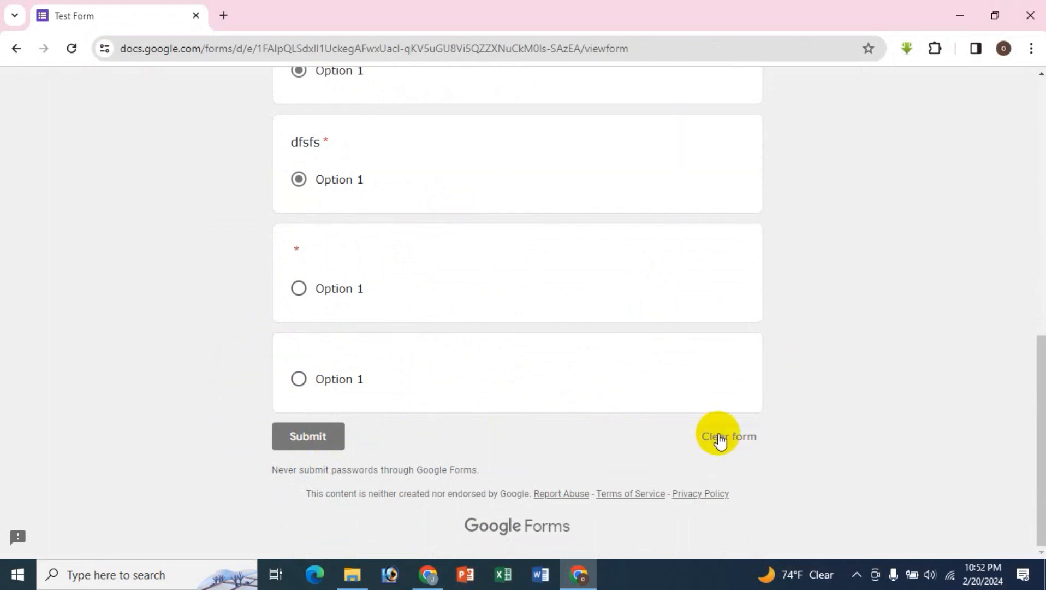
pyautogui.scroll(10, 533, 435)
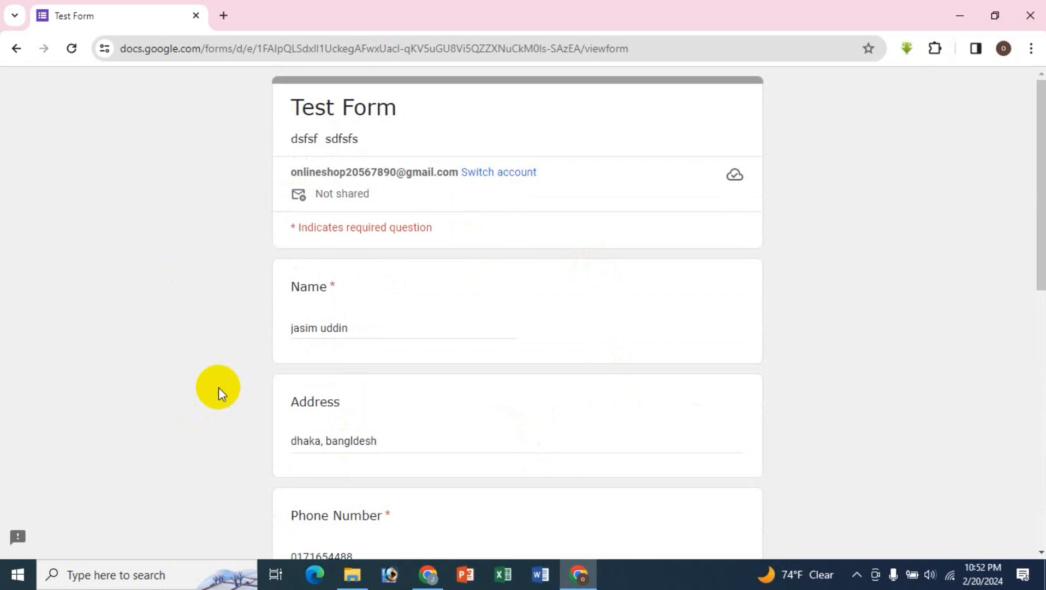
pyautogui.scroll(-2, 415, 382)
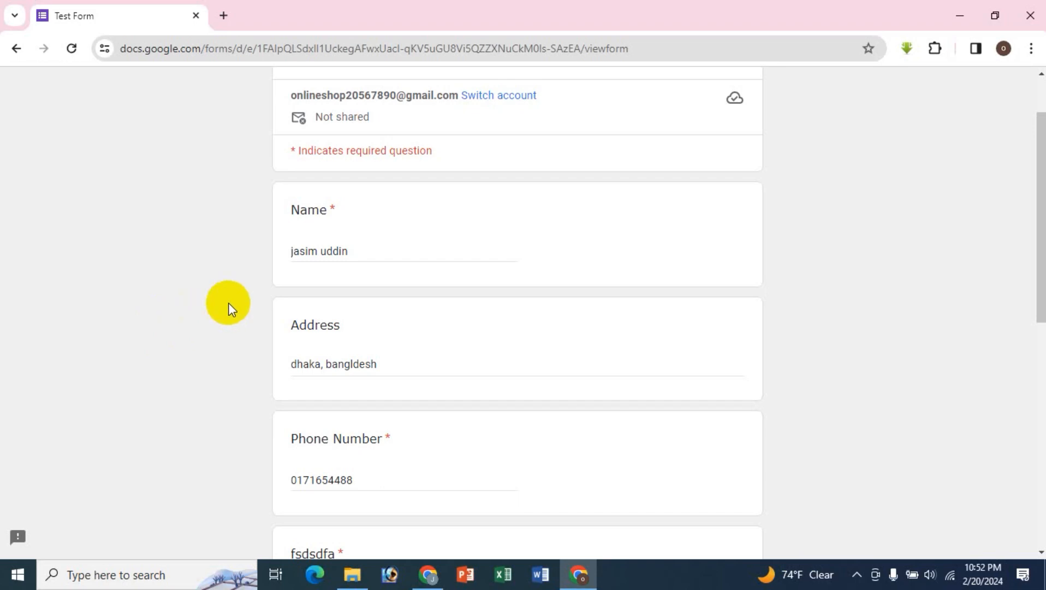
pyautogui.click(426, 573)
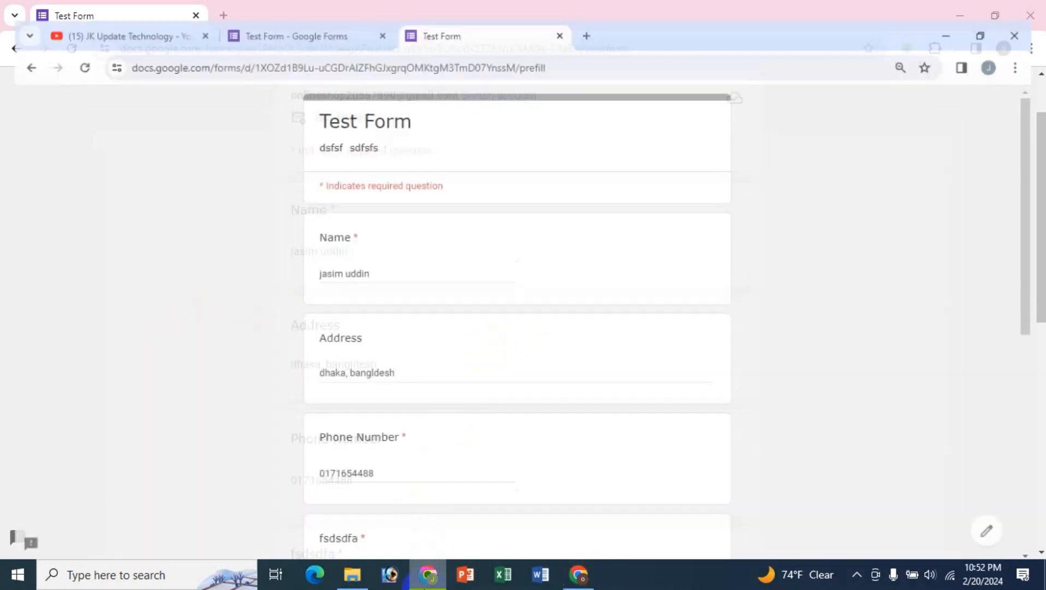
# Switch to the '(15) JK Update Technology' YouTube tab
pyautogui.click(154, 16)
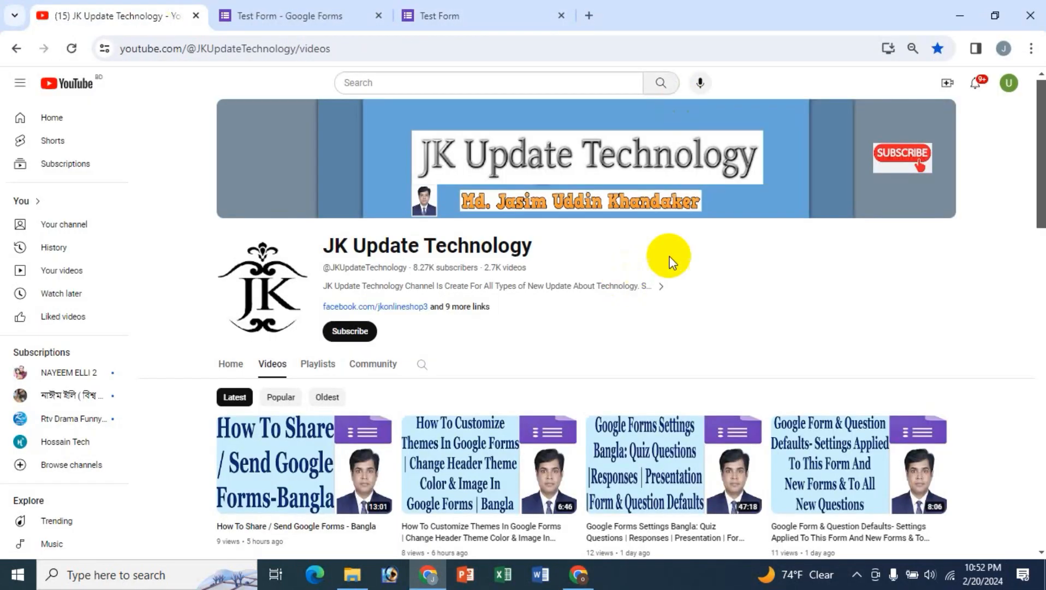